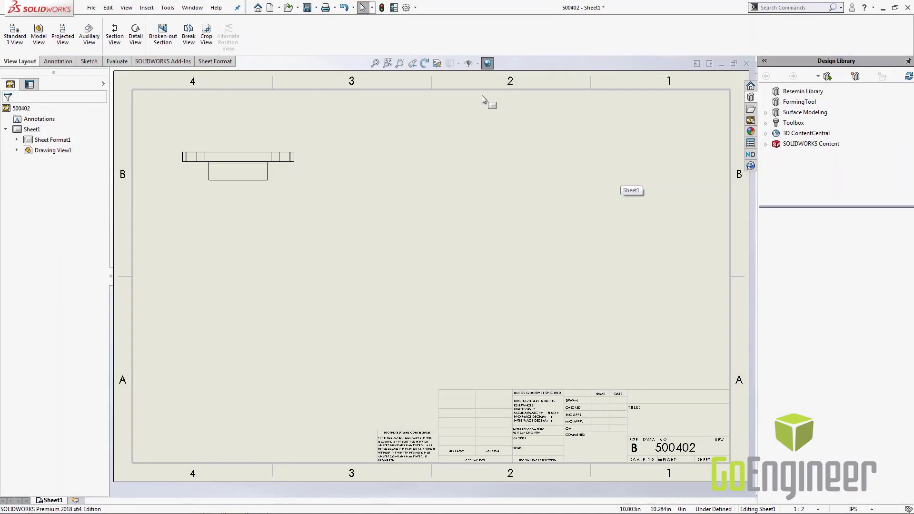
Step: Project a face-on flange view below the top view and a side view to its right
click(69, 37)
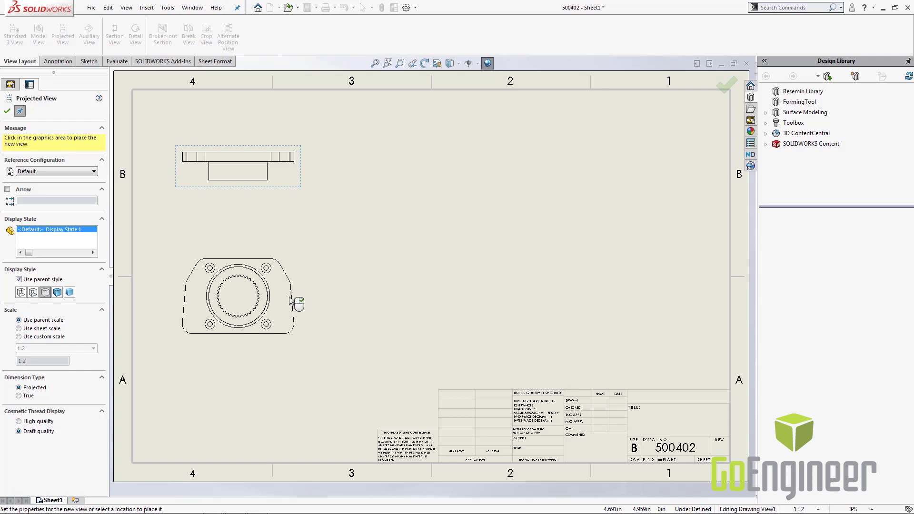
click(290, 299)
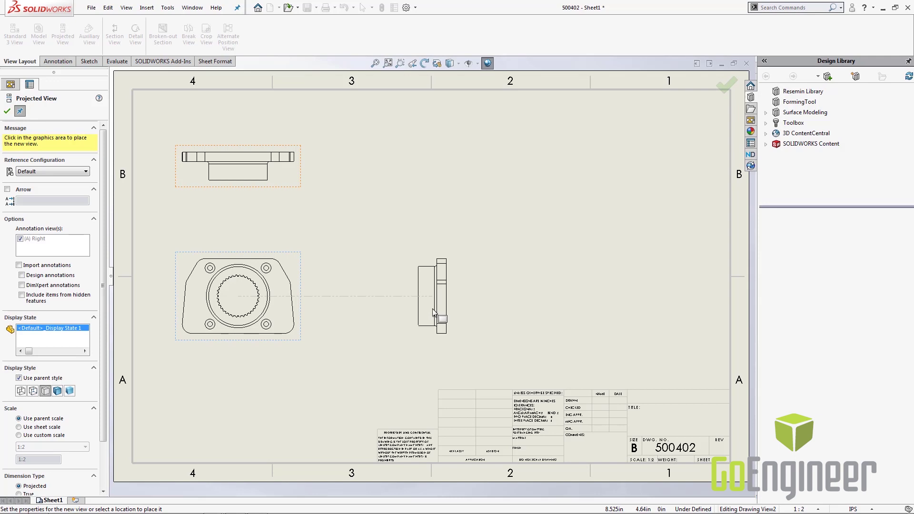
click(433, 313)
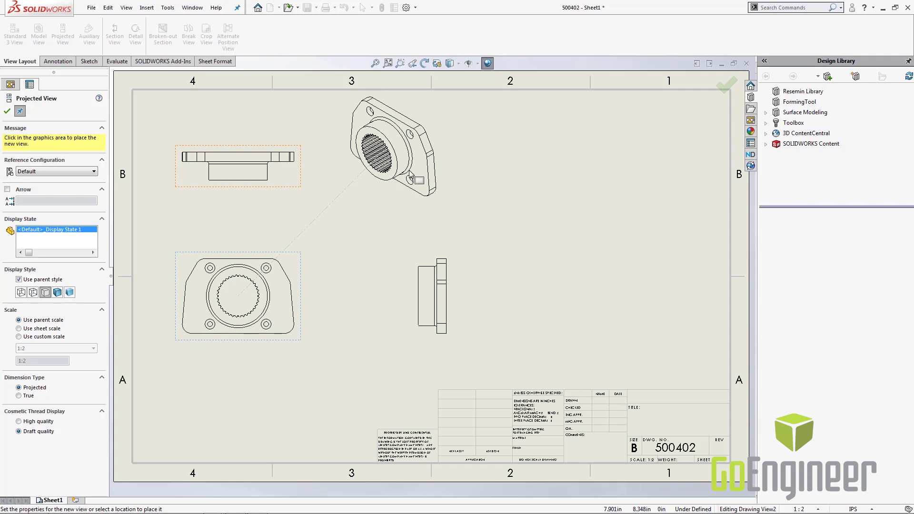
Step: Place an unaligned isometric flange view near the top centre of the sheet, then finish projecting
key(ctrl)
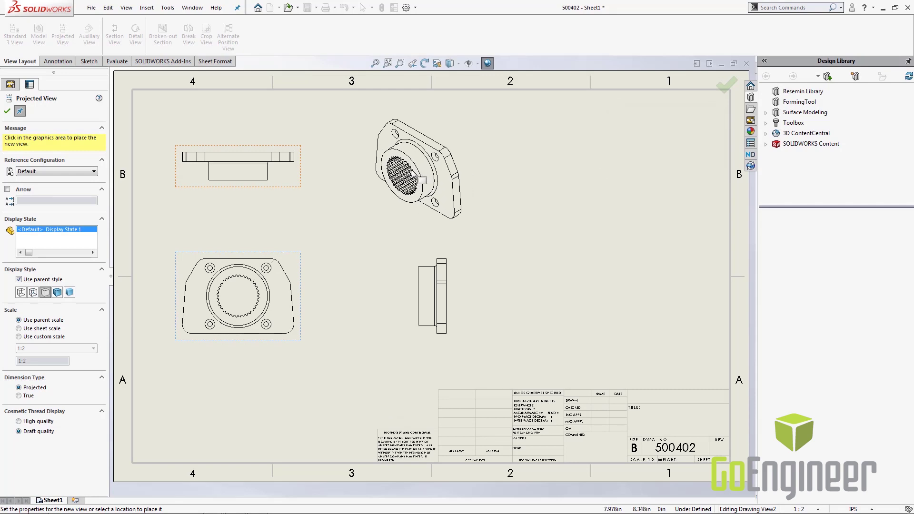
click(422, 180)
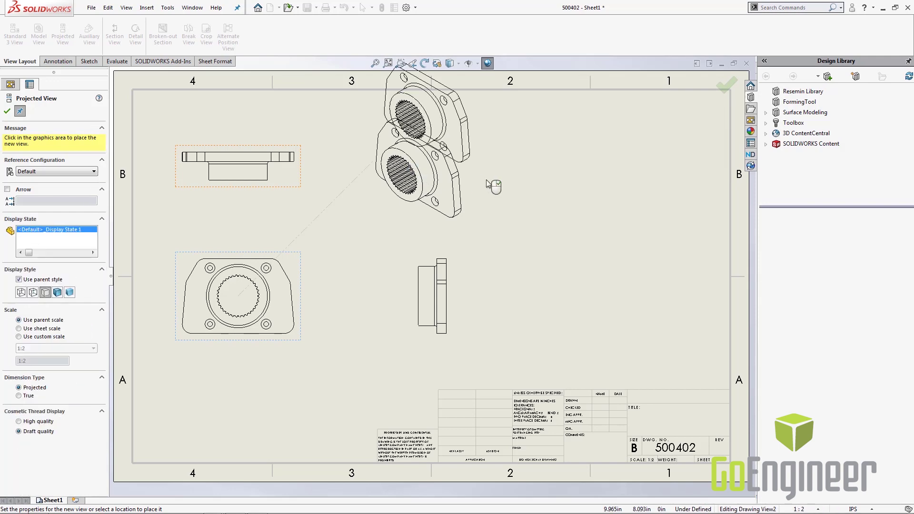
key(Escape)
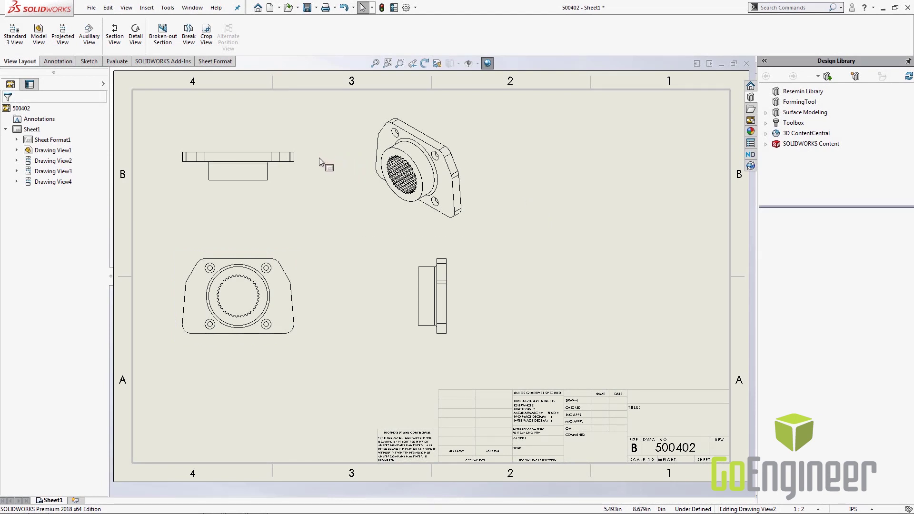
Step: Select the edge-on Drawing View1 and open the Tools > Options System Options dialog
click(300, 166)
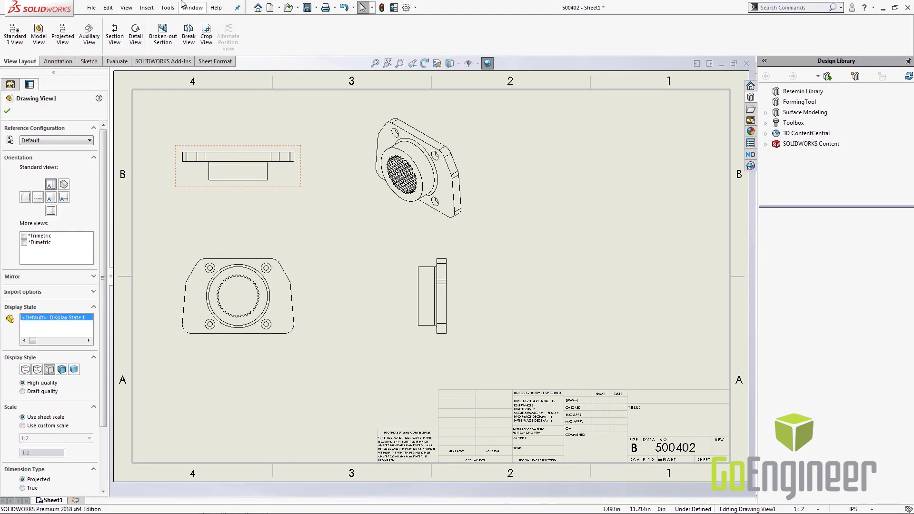
click(406, 8)
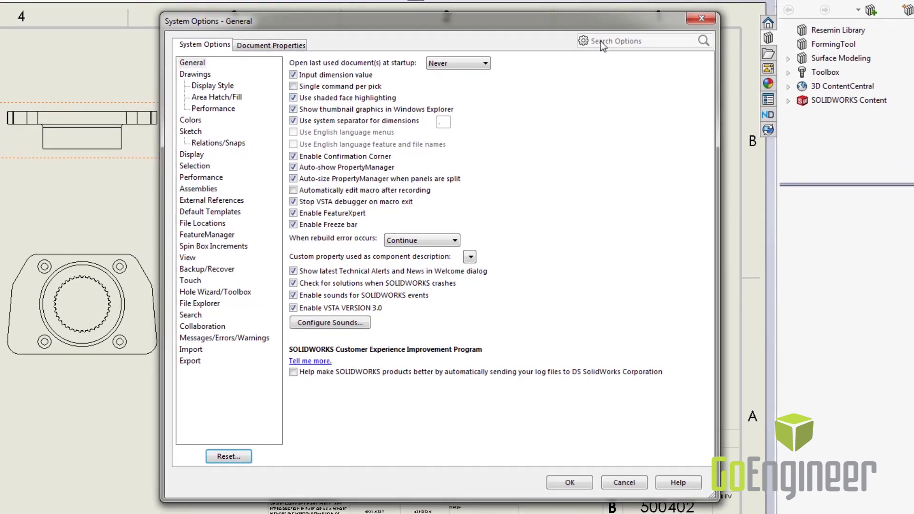
Step: Search options for 'tangent' and go to the Drawings > Display Style tangent edges setting
click(602, 41)
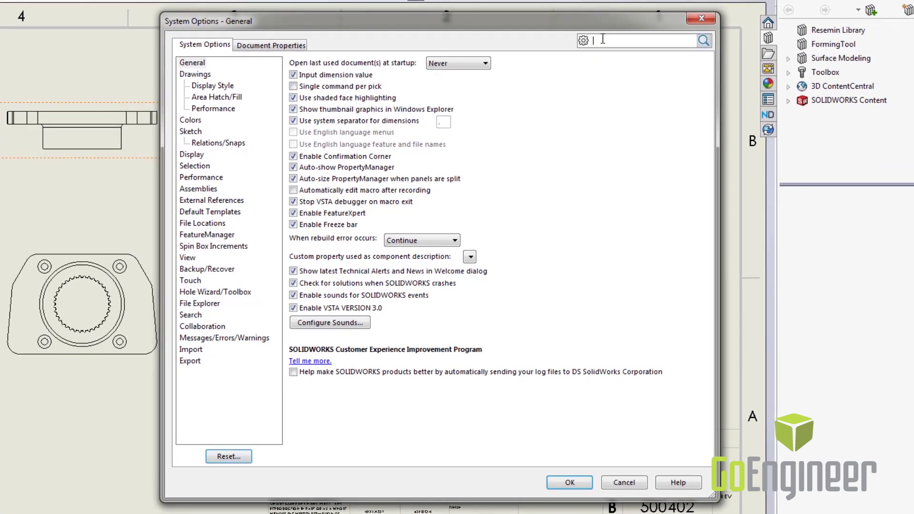
text(tangent)
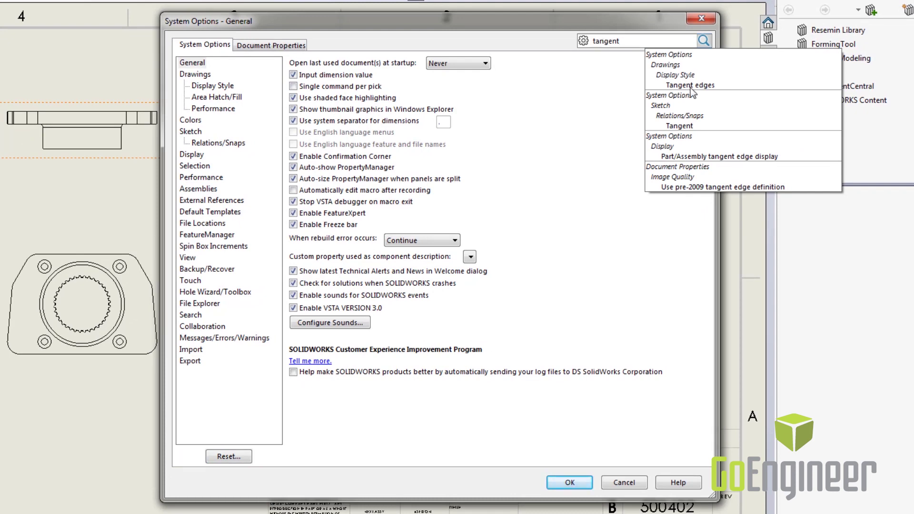
click(708, 79)
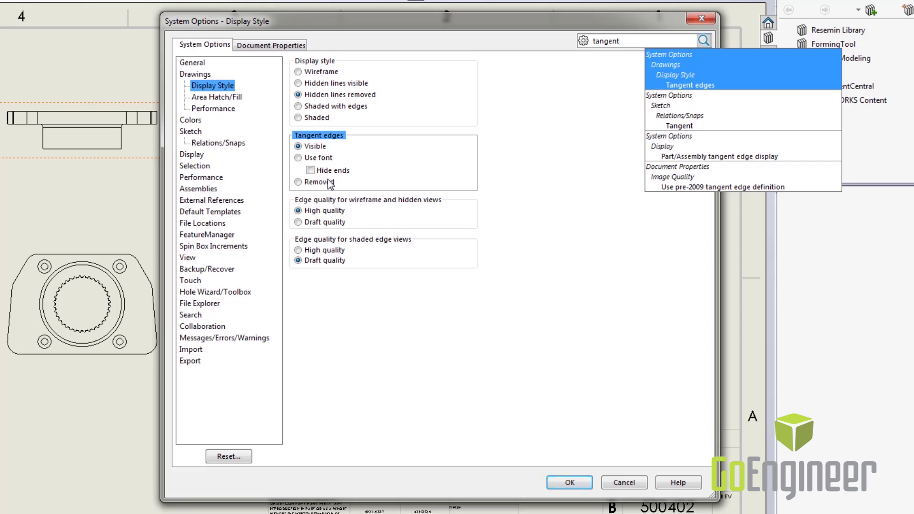
Step: Cancel System Options and set Drawing View1's tangent edges to Tangent Edges Removed
click(622, 483)
click(623, 483)
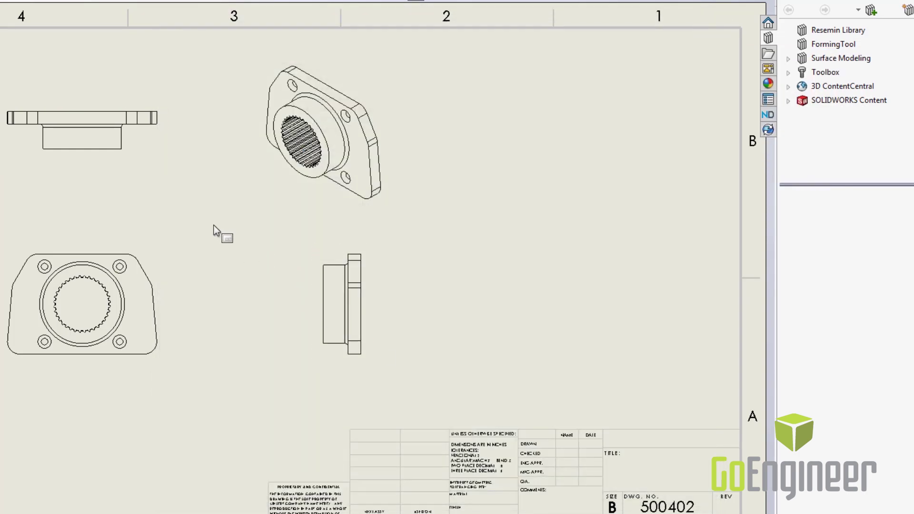
right_click(153, 156)
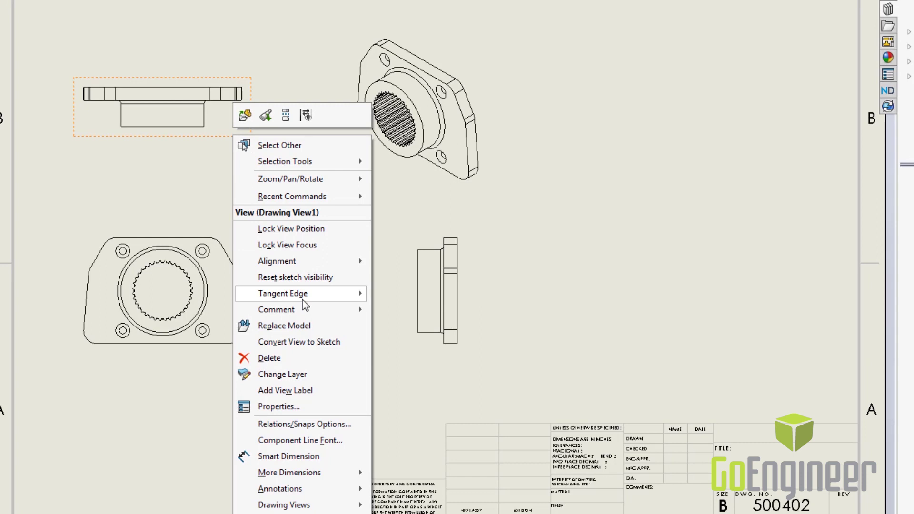
mouse_move(305, 299)
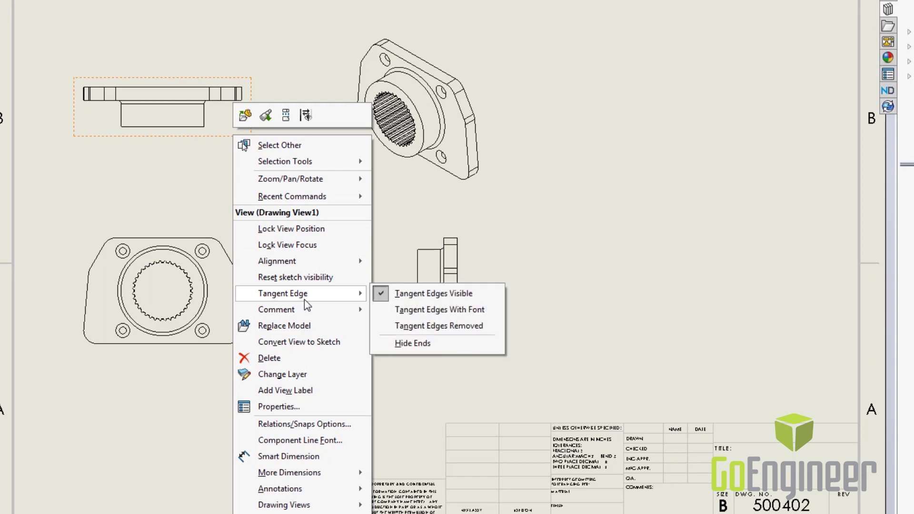
click(432, 329)
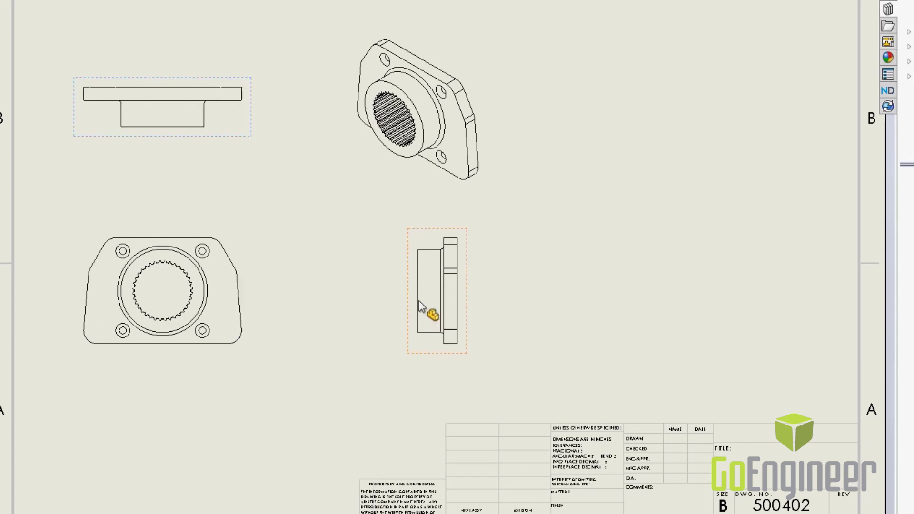
Step: Switch Drawing View1 back to Tangent Edges Visible
right_click(242, 135)
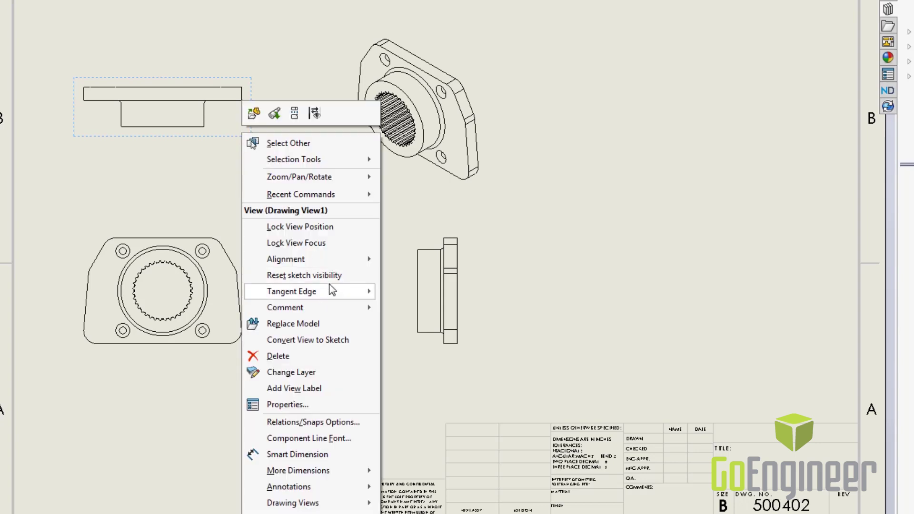
mouse_move(333, 292)
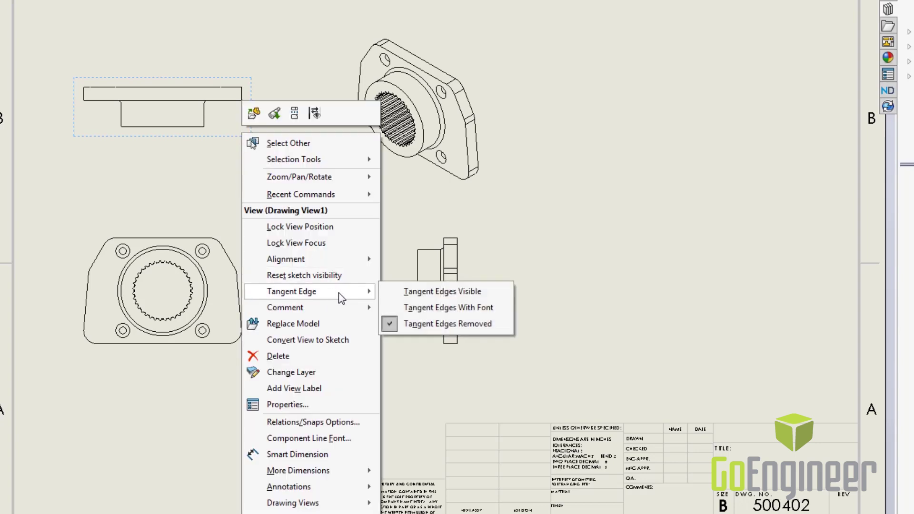
click(433, 294)
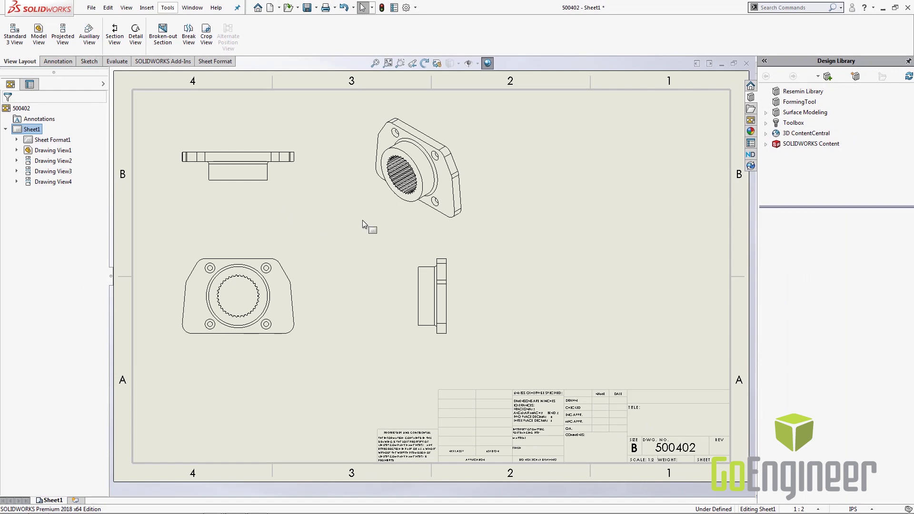
Step: Give isometric Drawing View4 the Shaded With Edges display style instead of the parent style
mouse_move(474, 186)
mouse_down()
mouse_move(493, 196)
mouse_move(488, 189)
mouse_up()
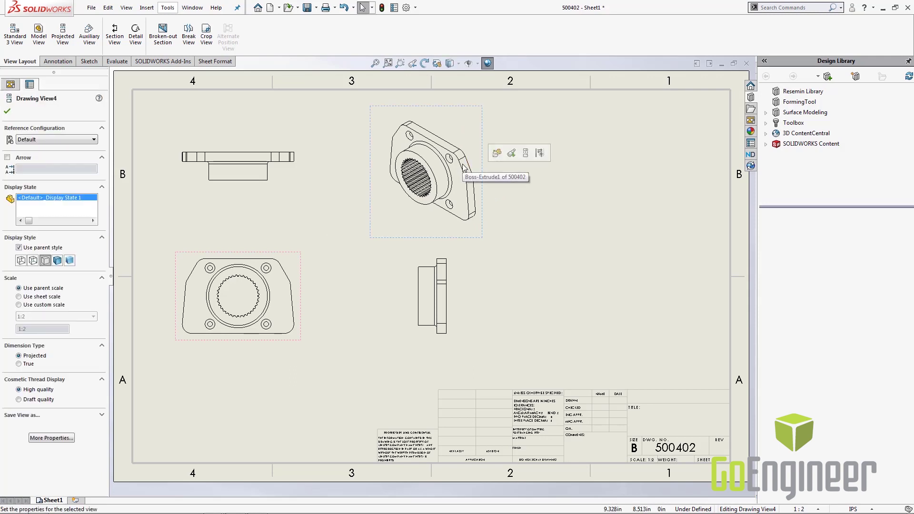
click(57, 261)
click(596, 198)
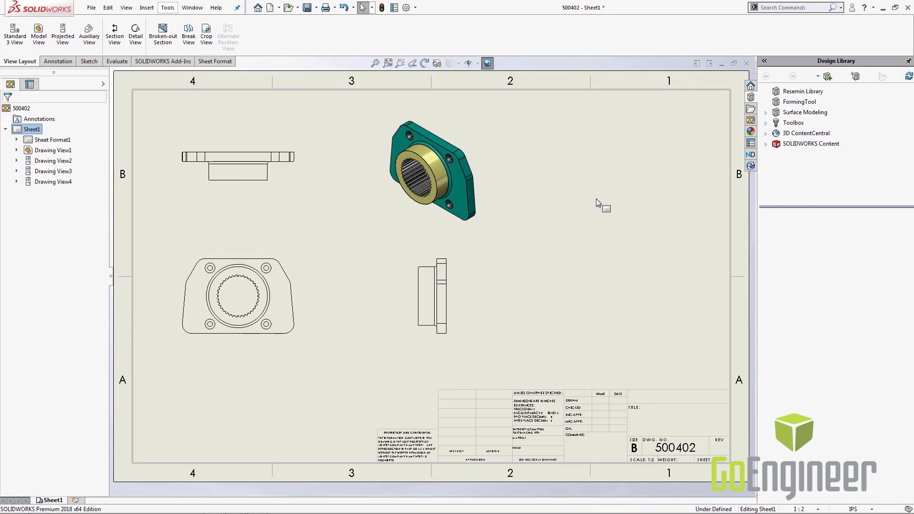
click(486, 168)
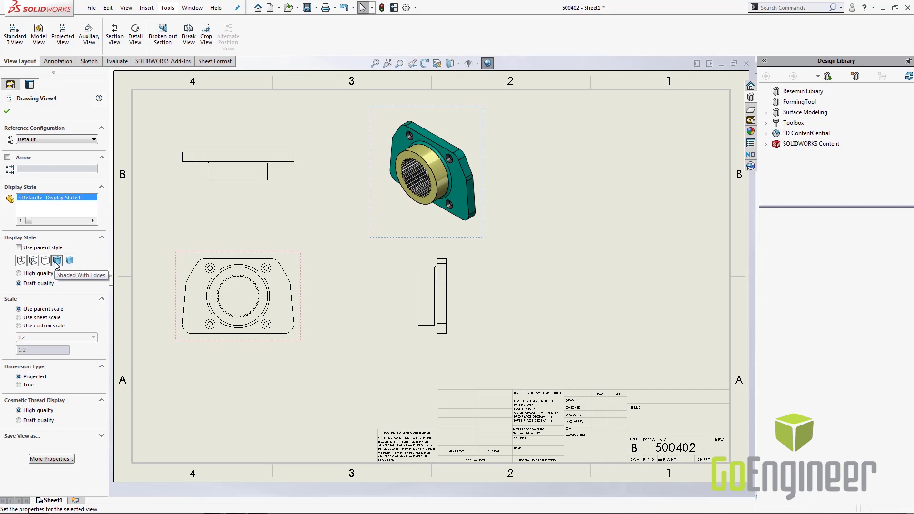
click(181, 227)
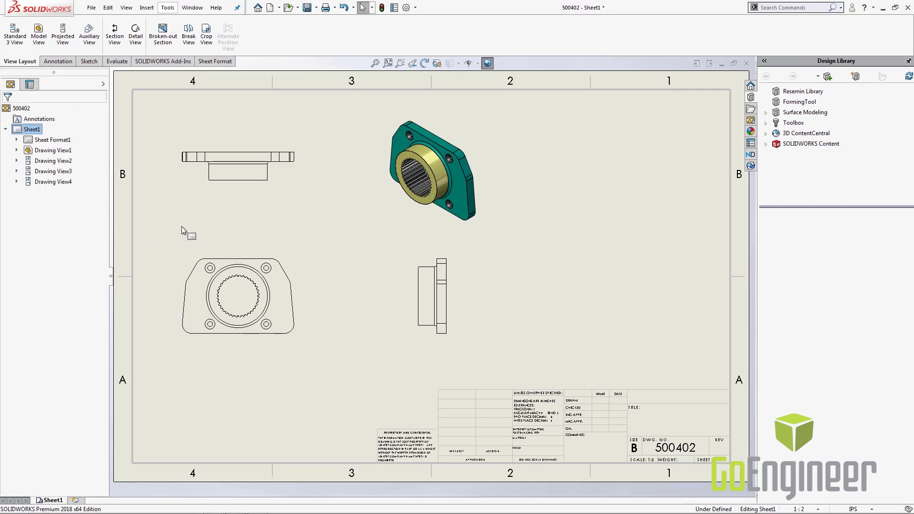
Step: In drawing 500501, start an alternate position view of Drawing View1 with configuration AltPosition_Default_3
key(ctrl+Tab)
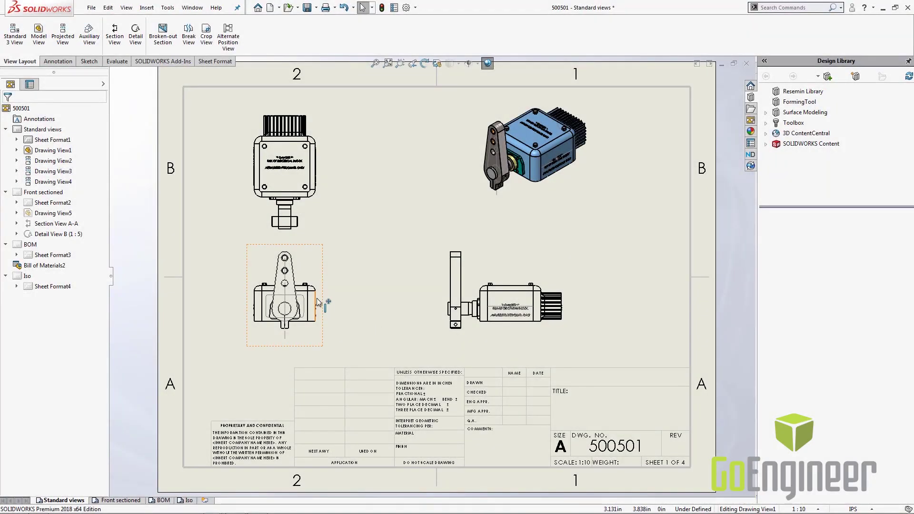
click(316, 298)
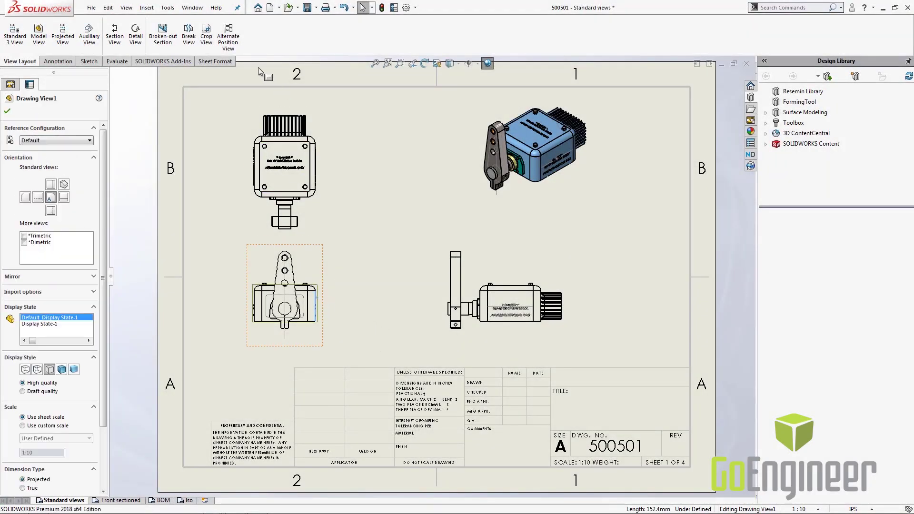
click(228, 38)
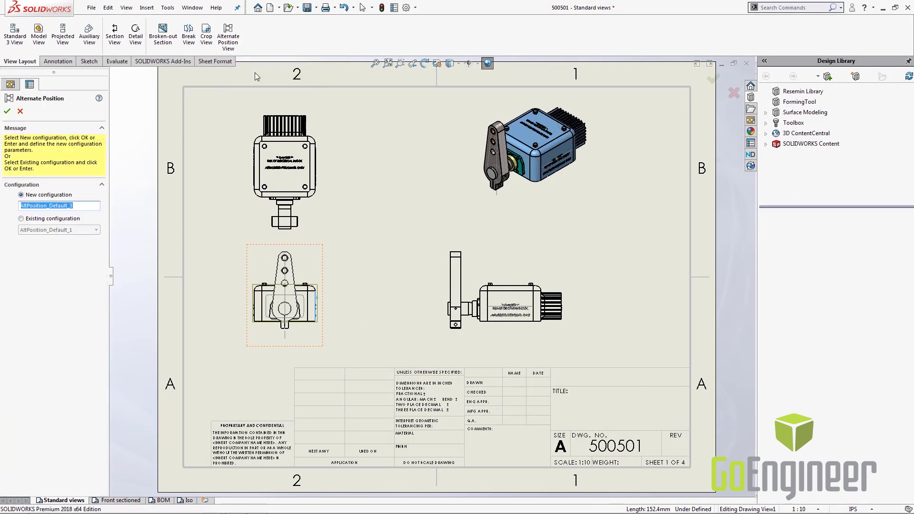
click(7, 111)
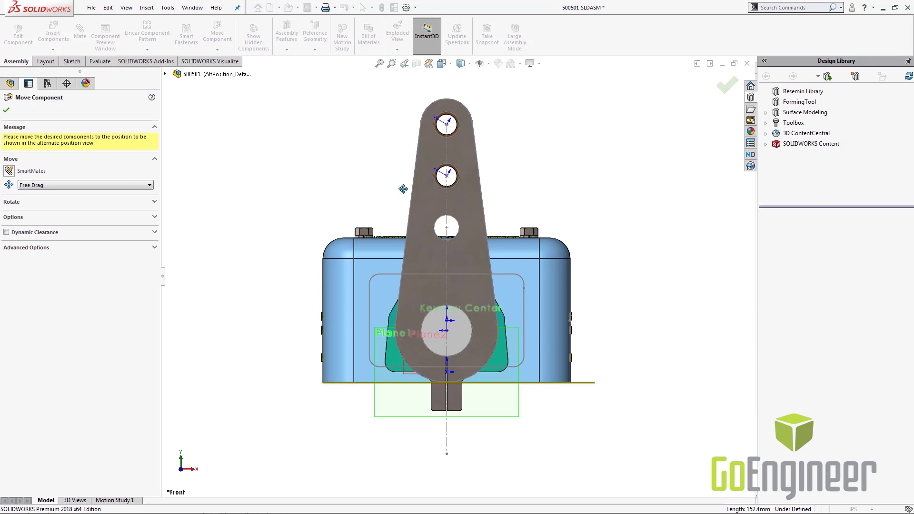
Step: Rotate the servo arm By Delta XYZ with ΔZ 45° and confirm the alternate position
click(15, 202)
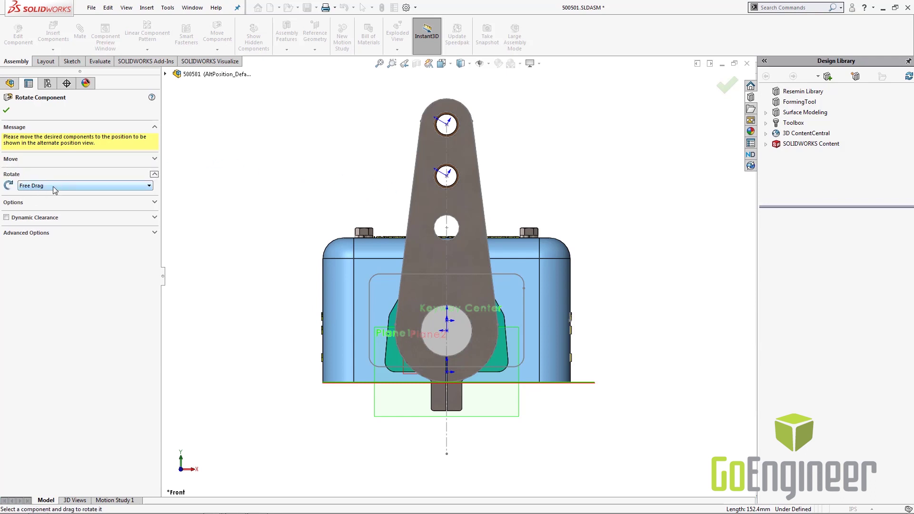
click(54, 186)
click(48, 209)
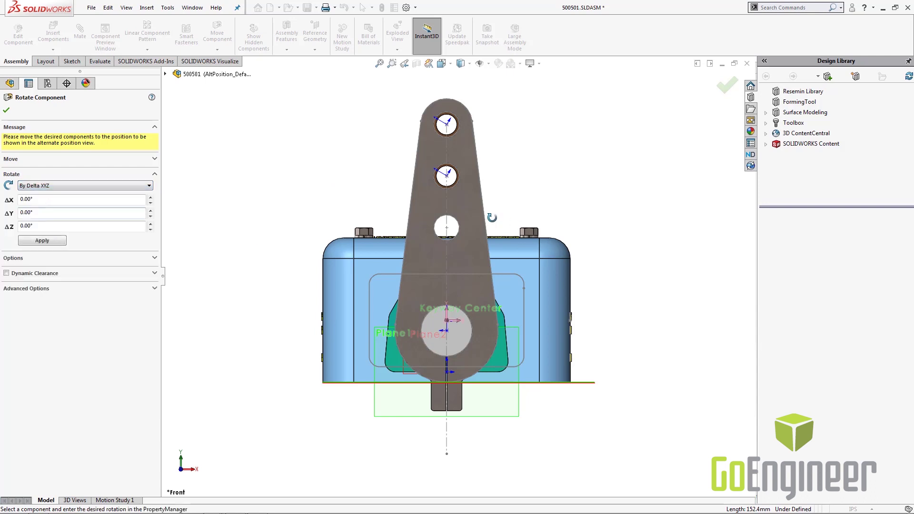
click(460, 202)
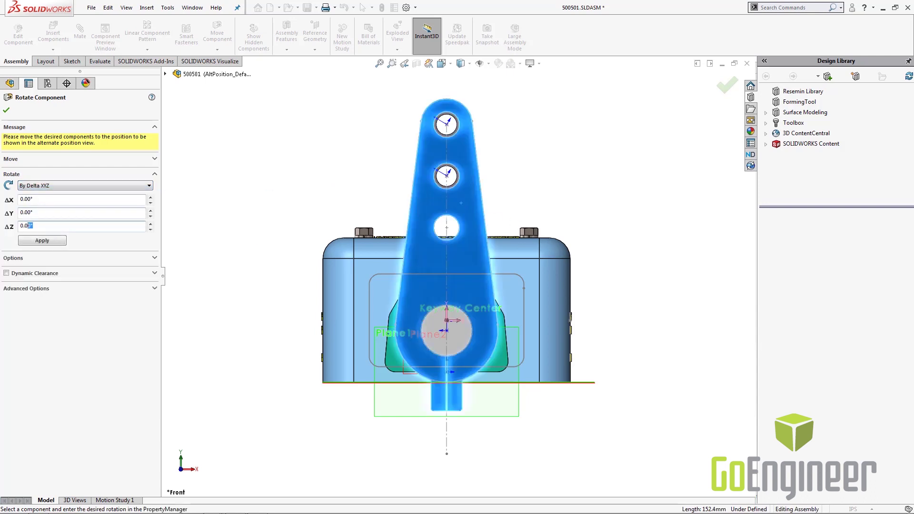
click(48, 242)
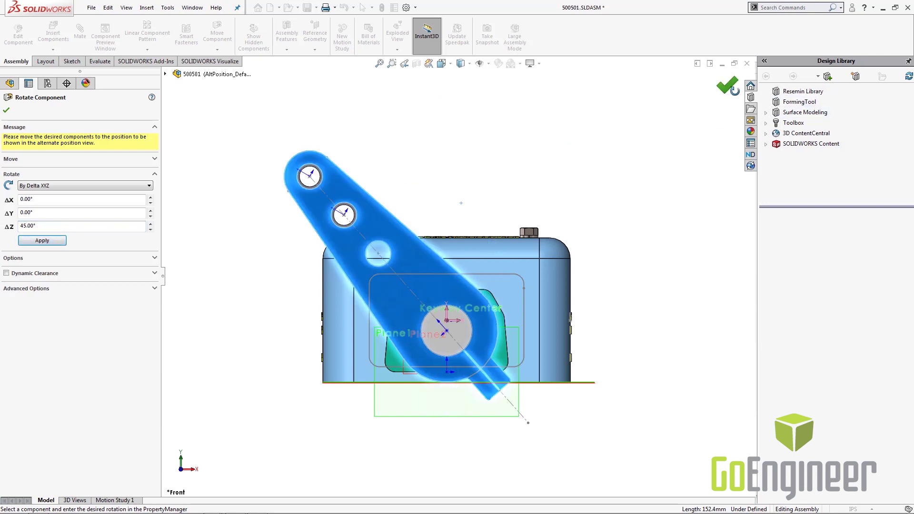
click(728, 86)
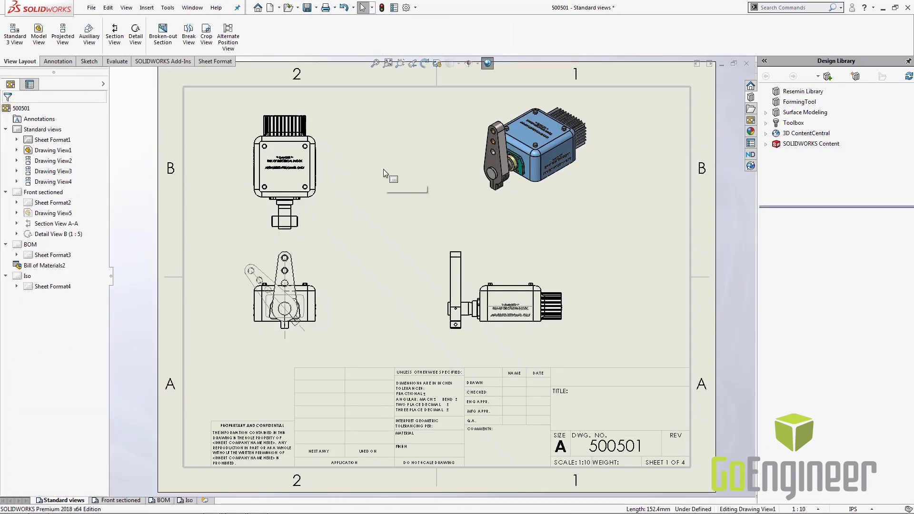
Step: Fit the sheet, exit the view, and zoom in on the front view's 45° phantom arm
scroll(261, 275, down, 3)
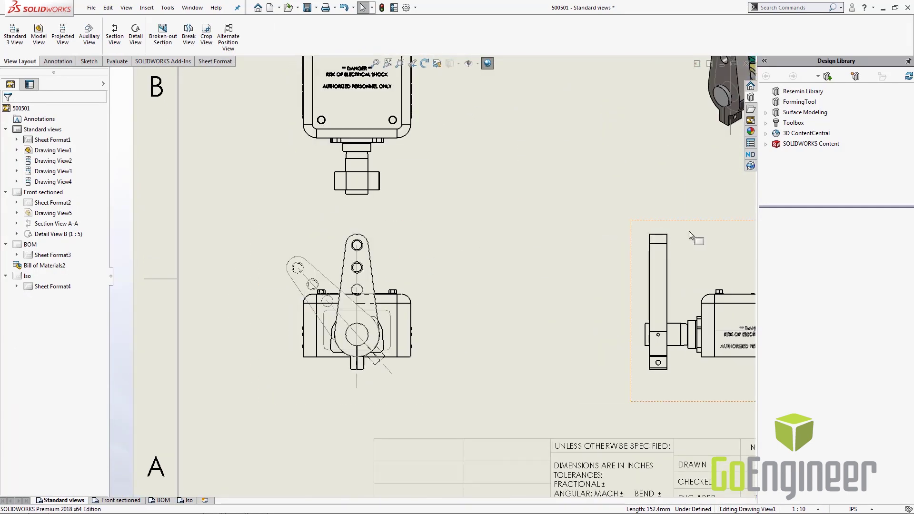
key(f)
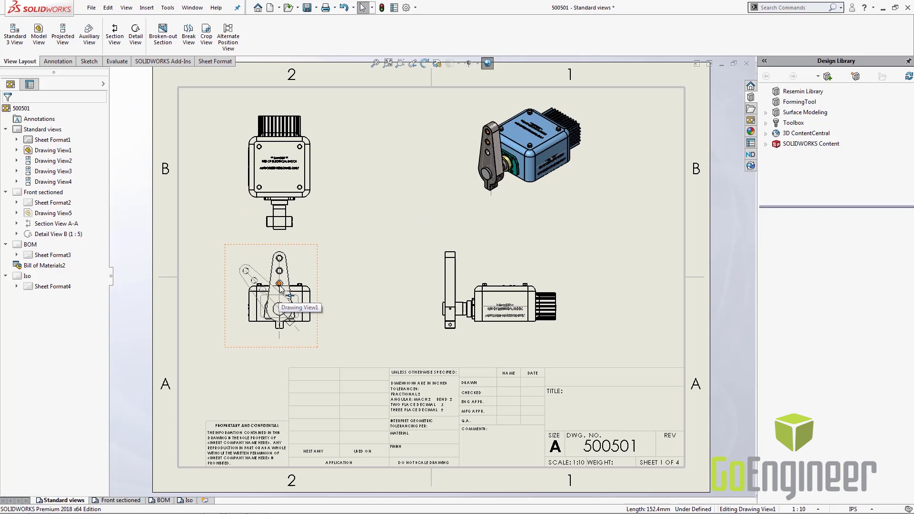
key(Escape)
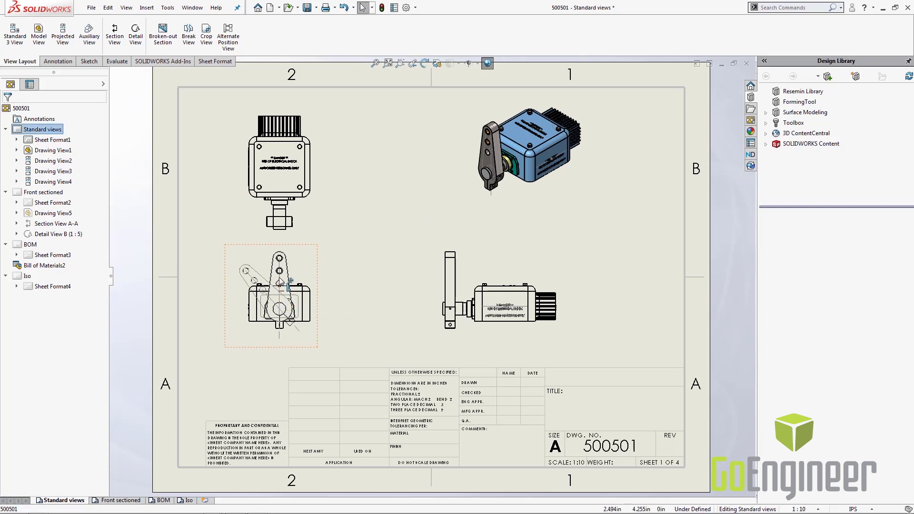
scroll(279, 279, down, 5)
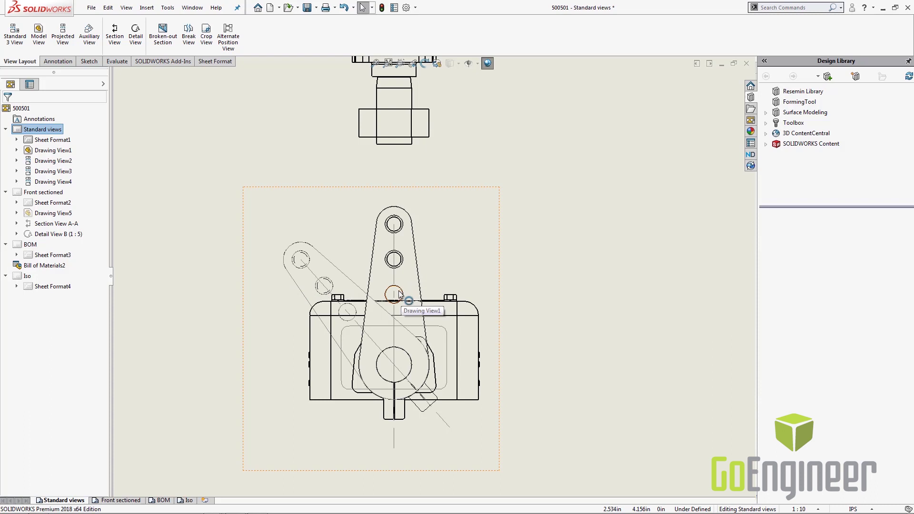
Step: Open the assembly in the arm's alternate position from Drawing View1, orbit it, then return
click(430, 213)
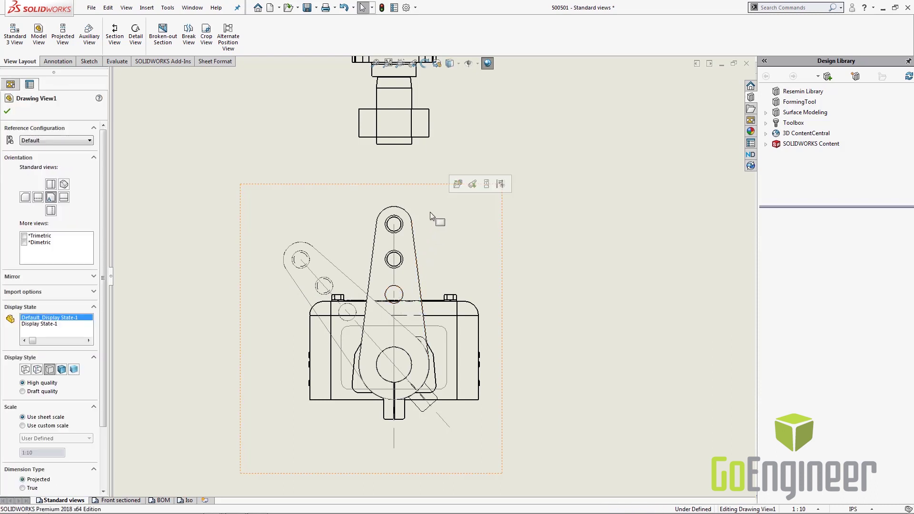
click(474, 184)
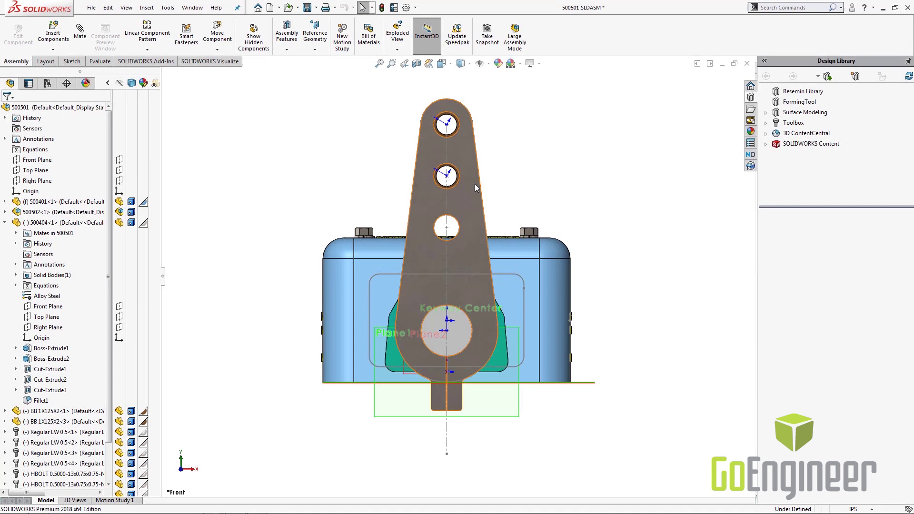
scroll(455, 196, down, 4)
middle_drag(473, 204, 636, 328)
scroll(491, 218, down, 5)
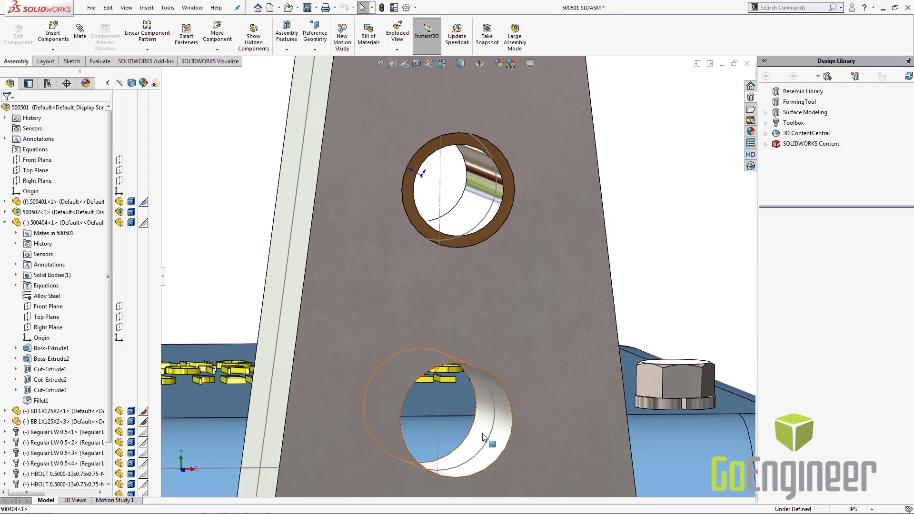
key(ctrl+Tab)
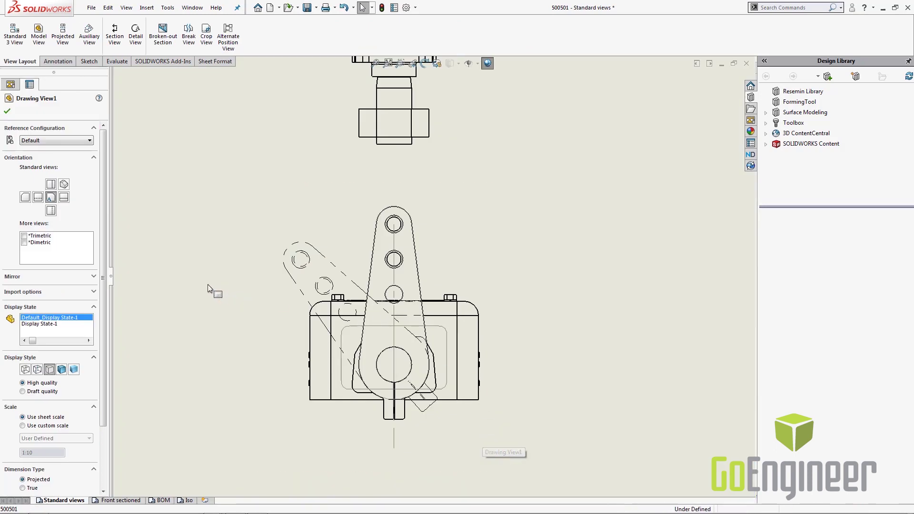
Step: Fit the sheet to the window, then nudge the shaded isometric view on Standard views slightly left
click(210, 286)
key(f)
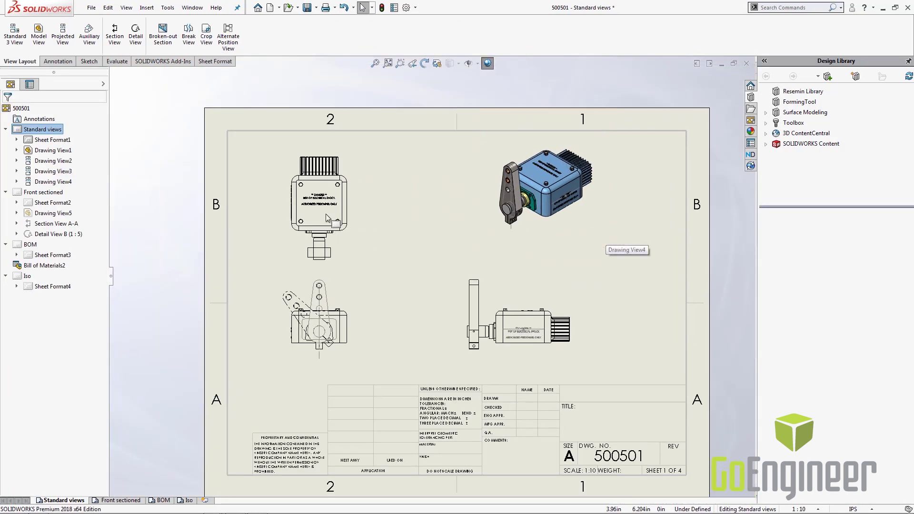
click(189, 500)
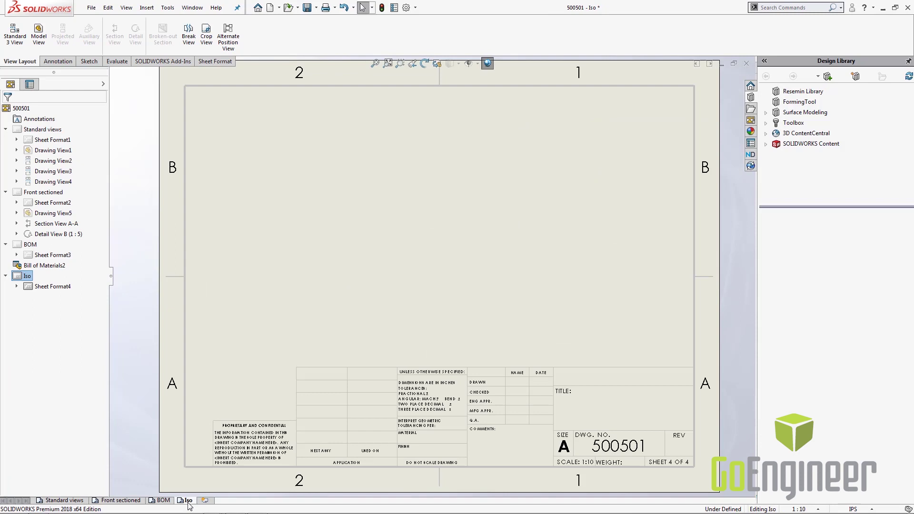
click(61, 500)
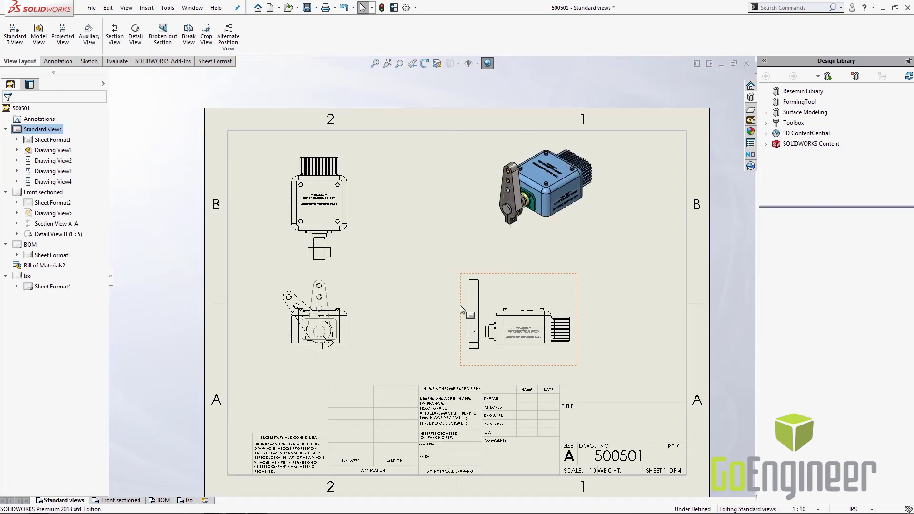
click(533, 241)
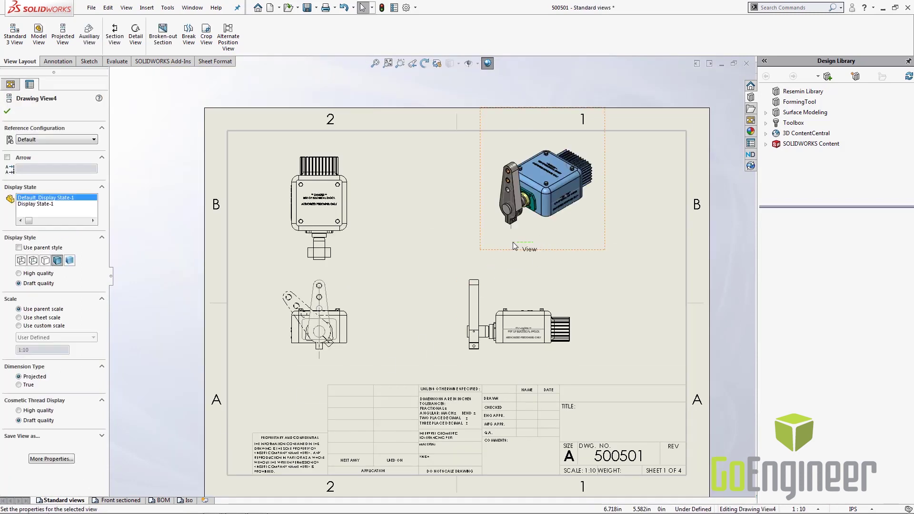
drag(516, 249, 488, 253)
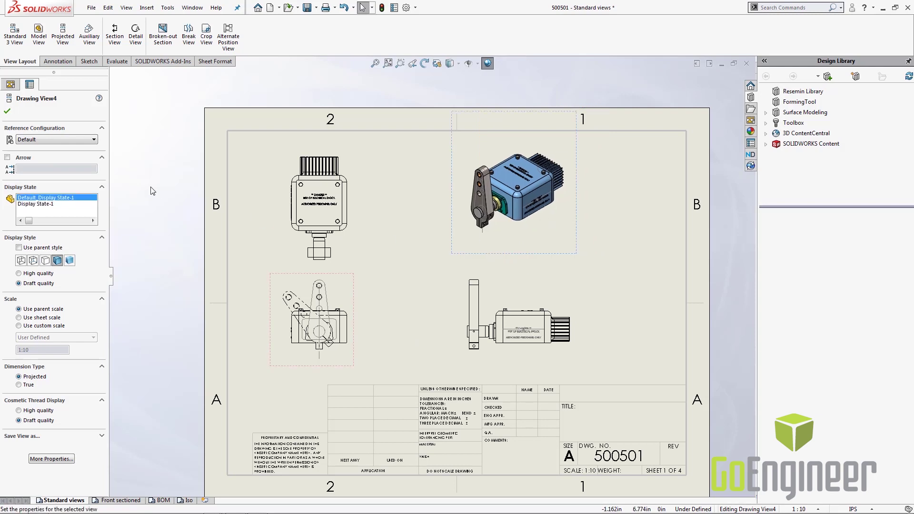
click(215, 190)
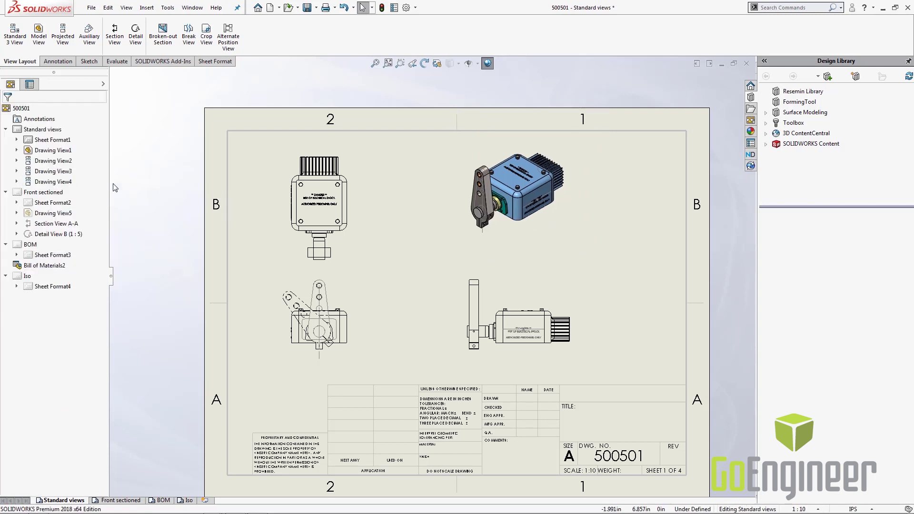
Step: Move Drawing View4, the isometric view, onto the Iso sheet, where it becomes Drawing View9
click(64, 185)
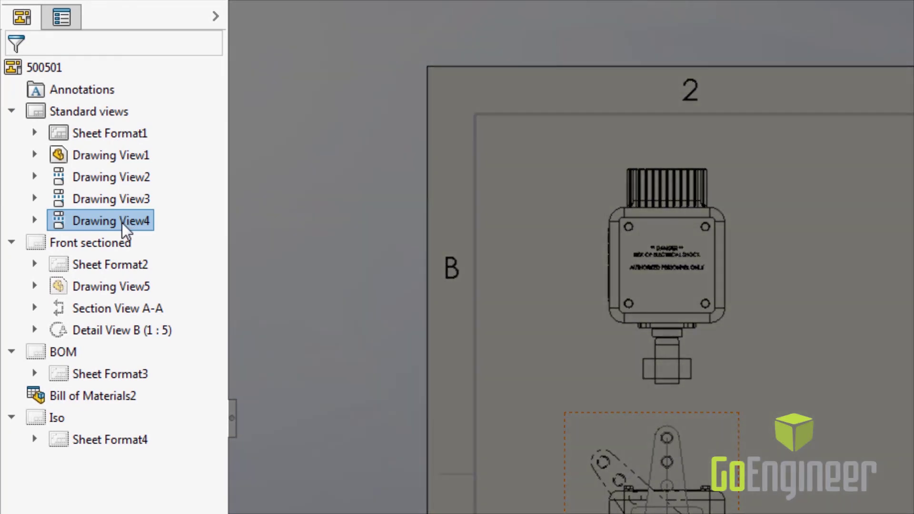
mouse_move(122, 223)
mouse_down()
mouse_move(135, 220)
mouse_move(202, 313)
mouse_move(116, 400)
mouse_move(60, 418)
mouse_up()
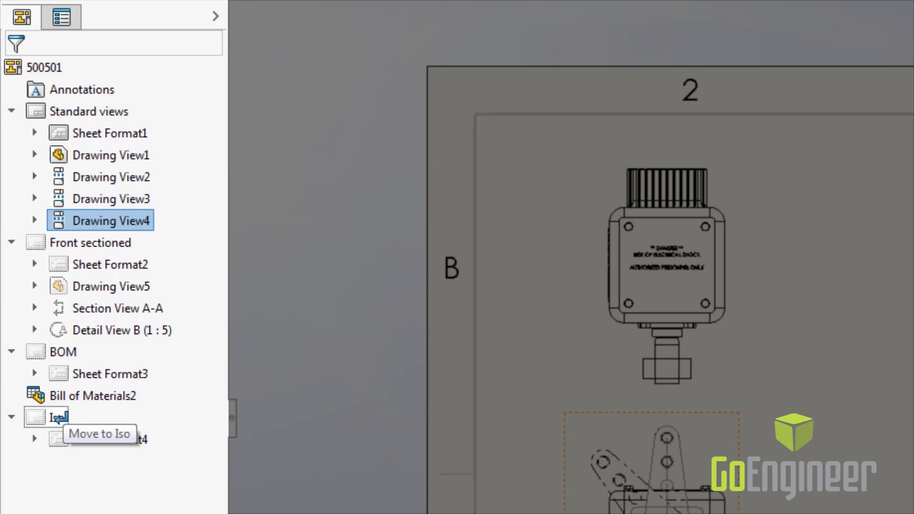
drag(59, 418, 53, 417)
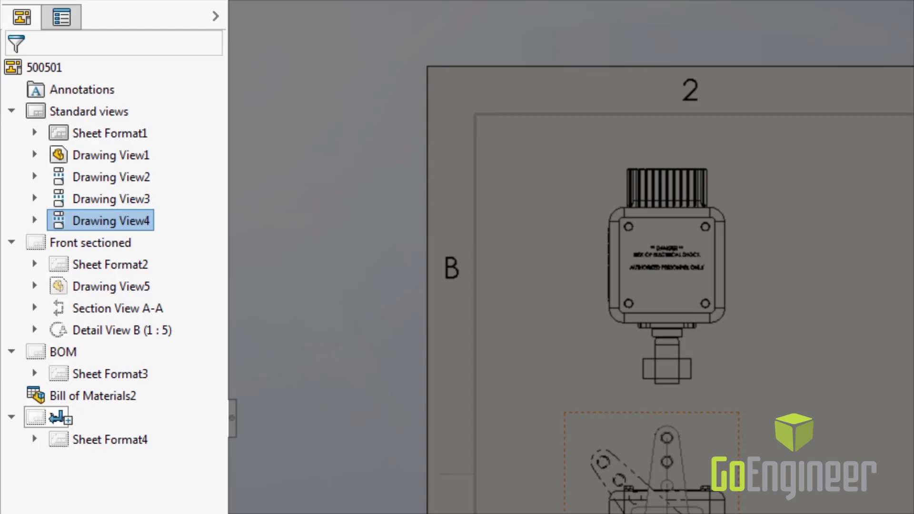
drag(59, 418, 59, 417)
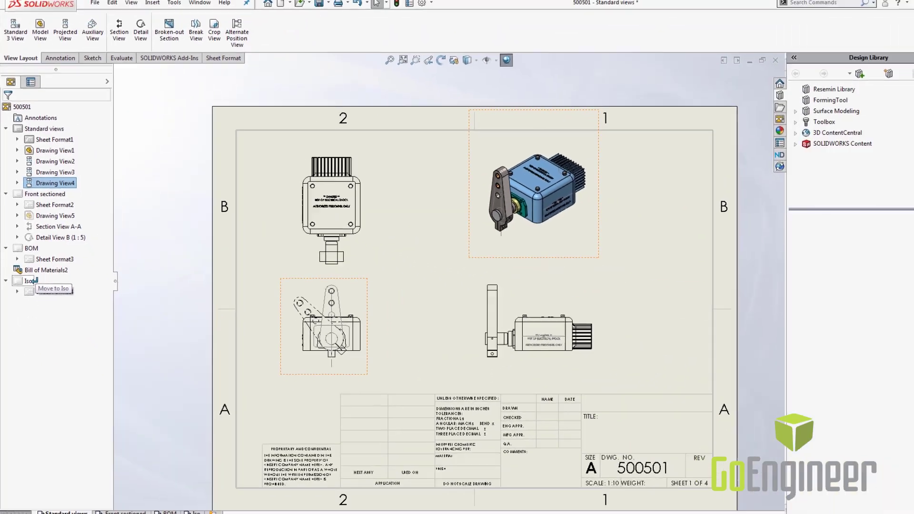
drag(34, 281, 34, 282)
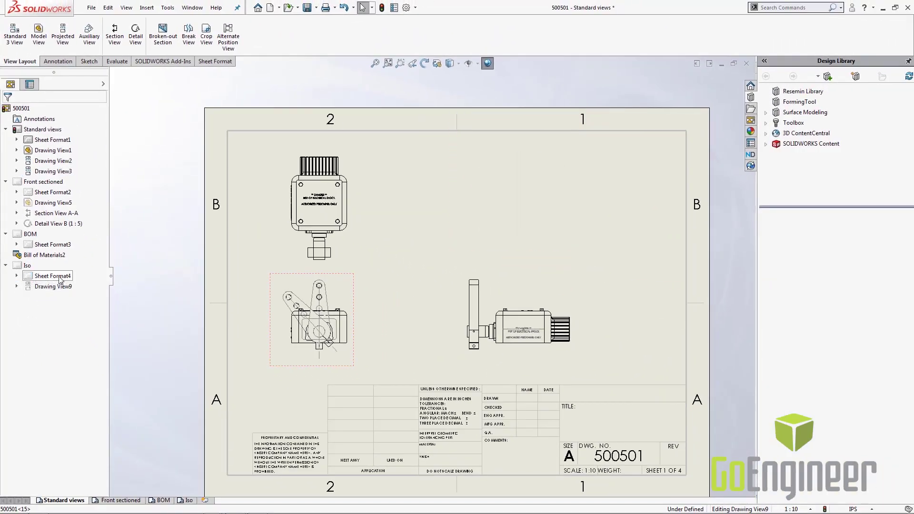
Step: On the Iso sheet, shift Drawing View9 down and left toward the sheet centre
click(186, 500)
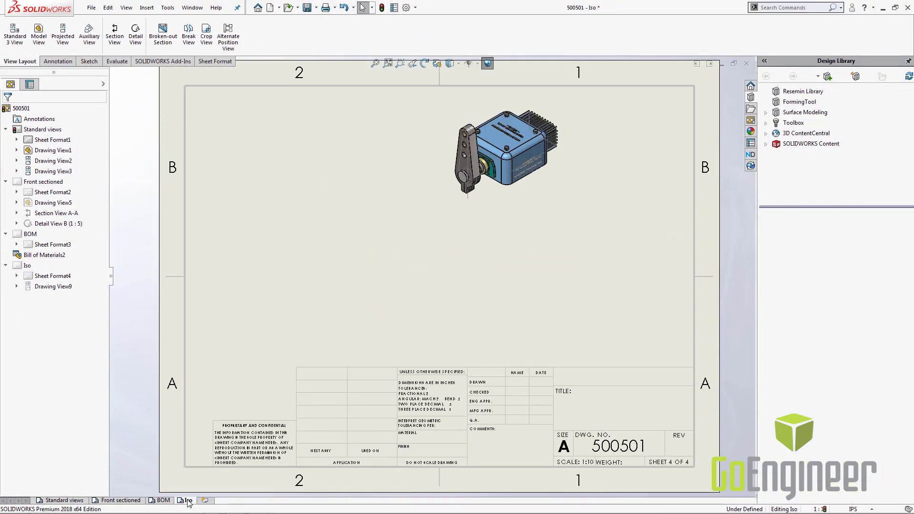
click(564, 213)
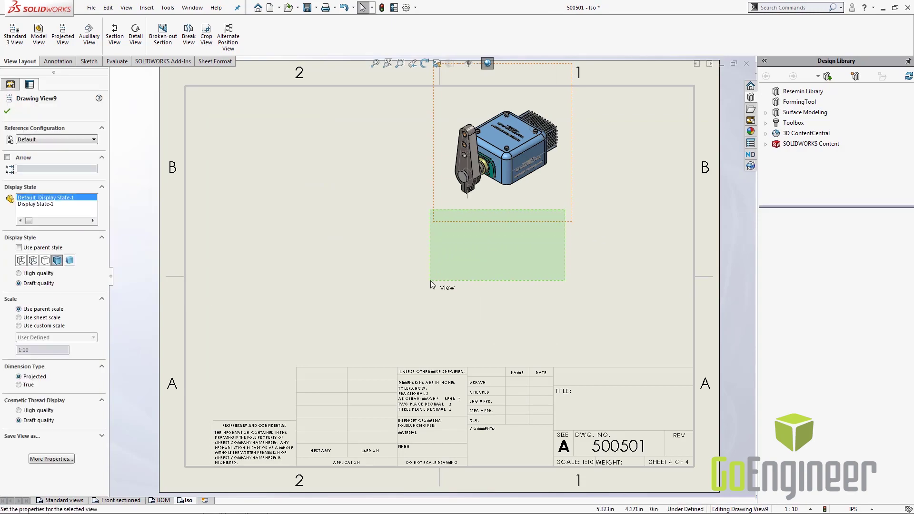
drag(506, 224, 351, 300)
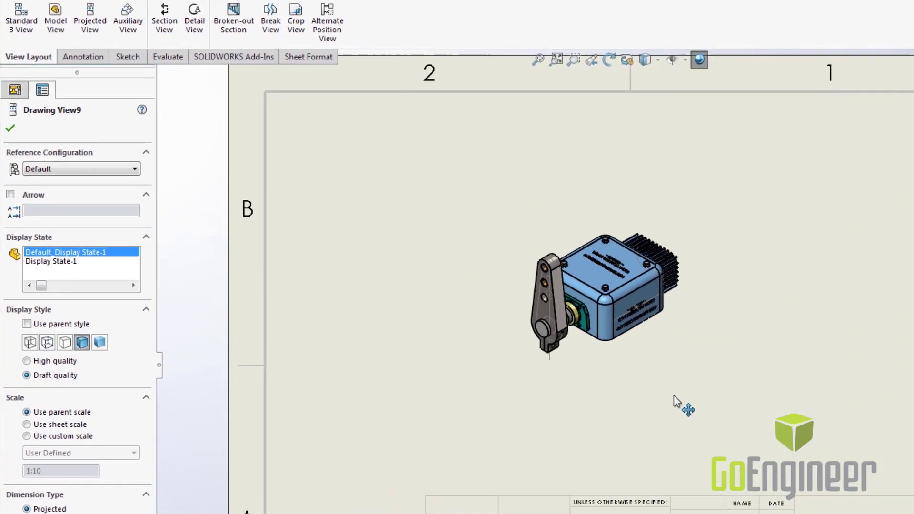
Step: Switch Drawing View9 from Default_Display State-1 to Display State-1 to hide its edges
click(673, 396)
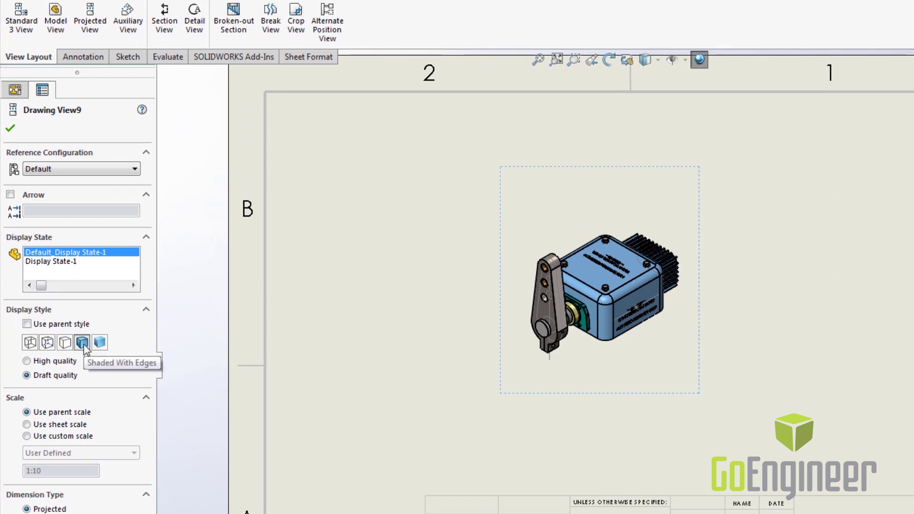
click(66, 262)
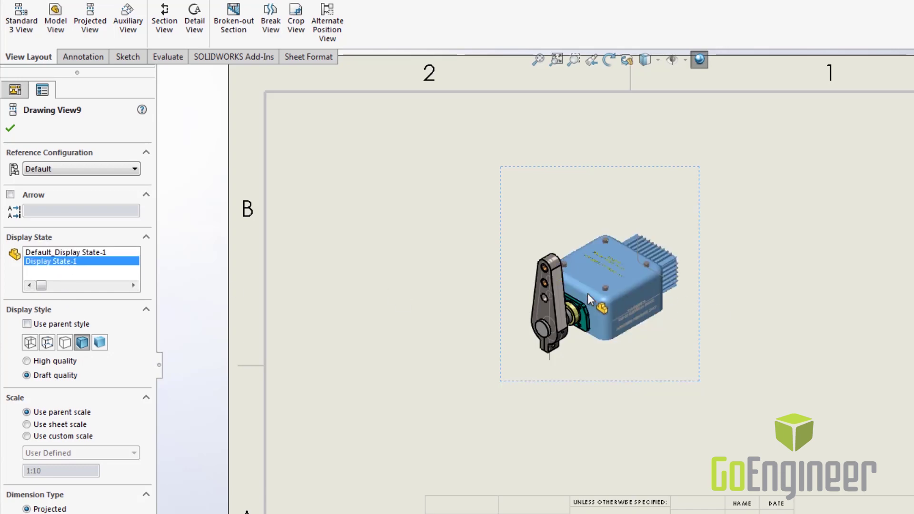
scroll(588, 293, down, 5)
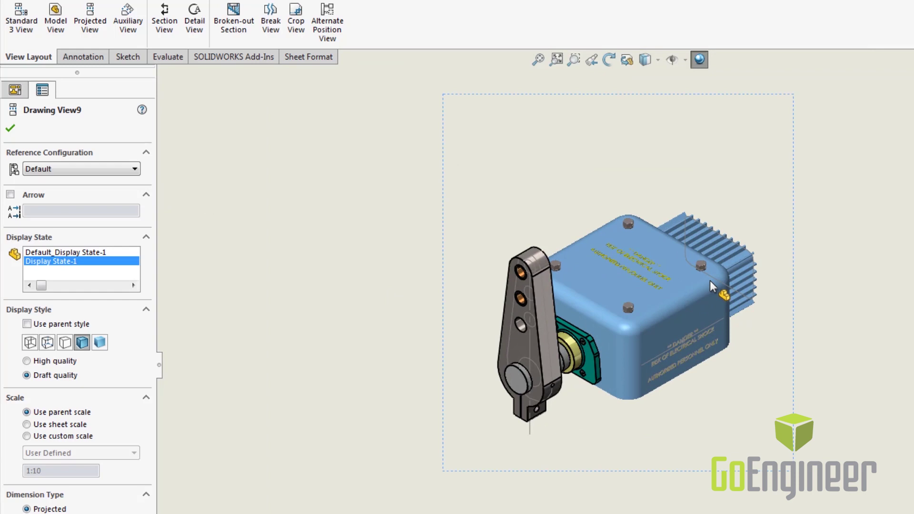